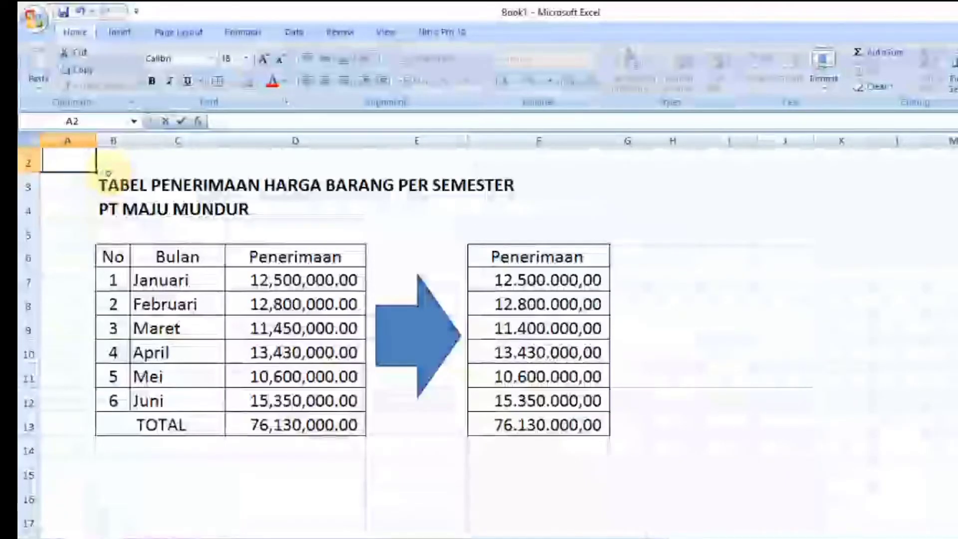
# - Confirm cell A2 and move down in the finished example revenue table
pyautogui.press('Return')
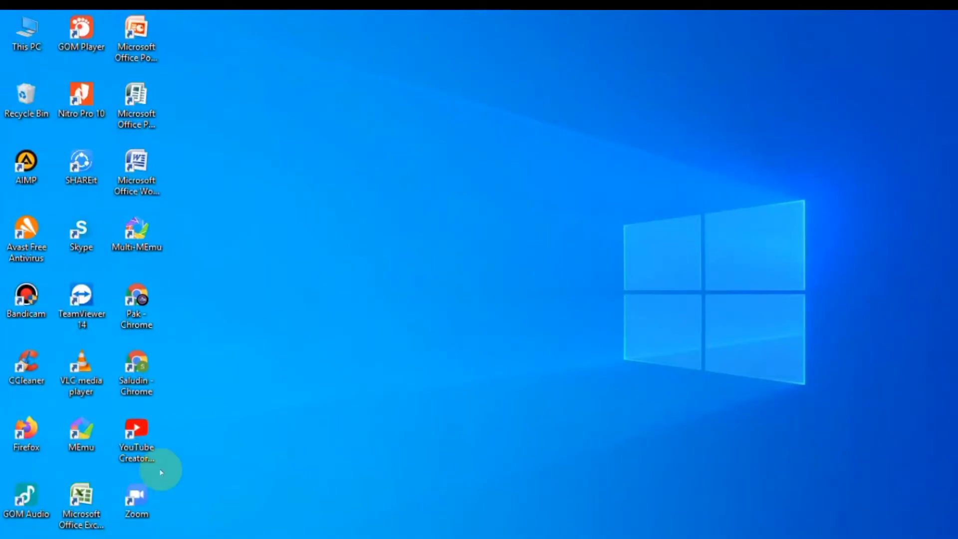
# - Launch Excel 2007 from the desktop shortcut to show the revenue table in Book1
pyautogui.doubleClick(84, 501)
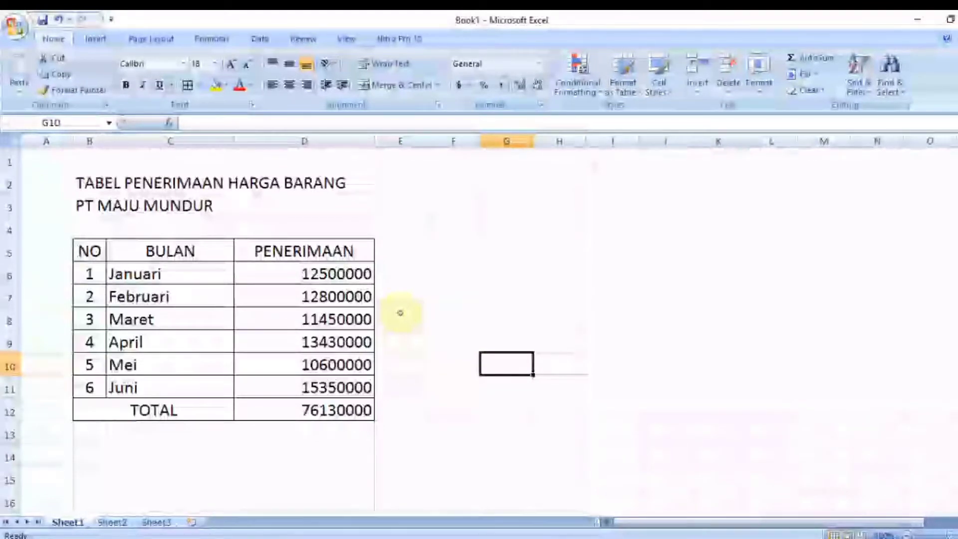
# - Apply Number format with 1000 separators to D6:D12, then undo it with Ctrl+Z
pyautogui.click(453, 251)
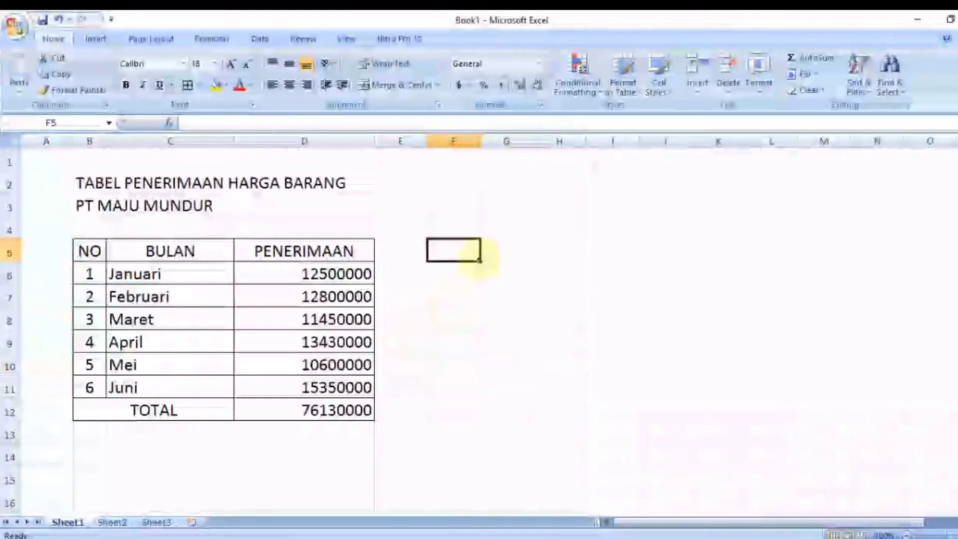
pyautogui.moveTo(353, 274); pyautogui.dragTo(347, 410)
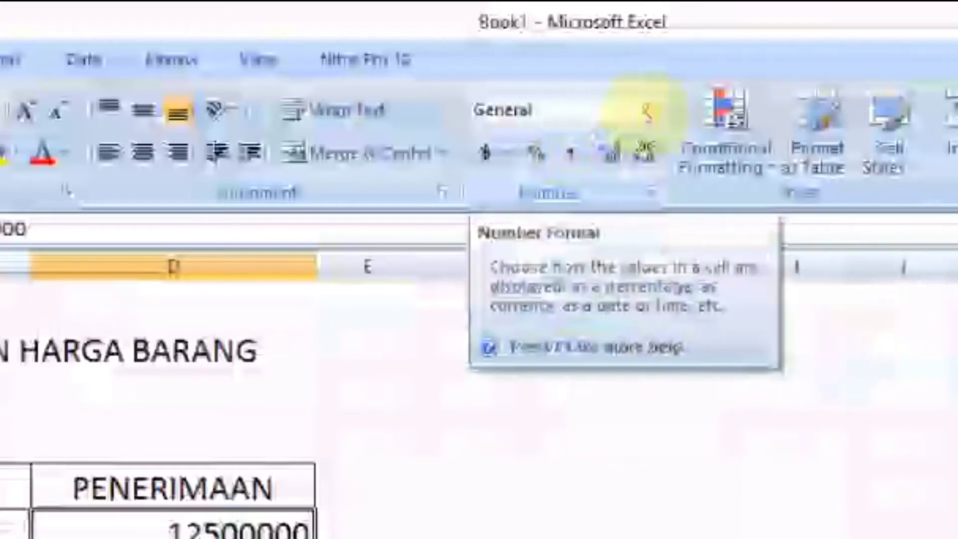
pyautogui.click(647, 114)
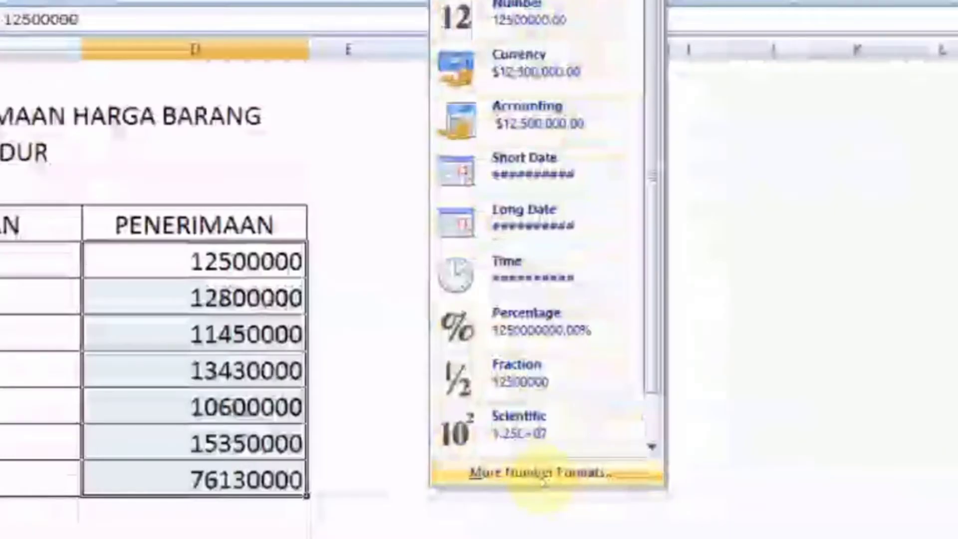
pyautogui.click(544, 475)
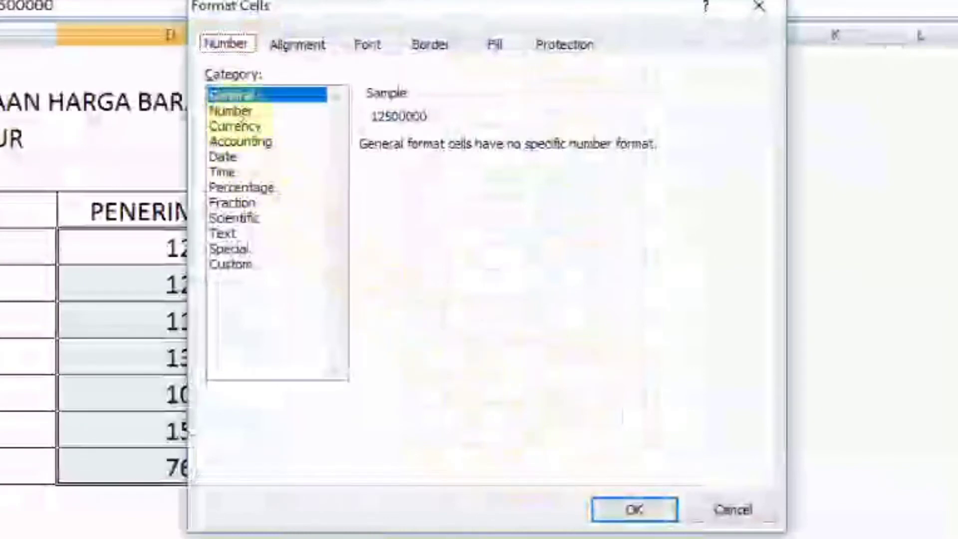
pyautogui.click(232, 111)
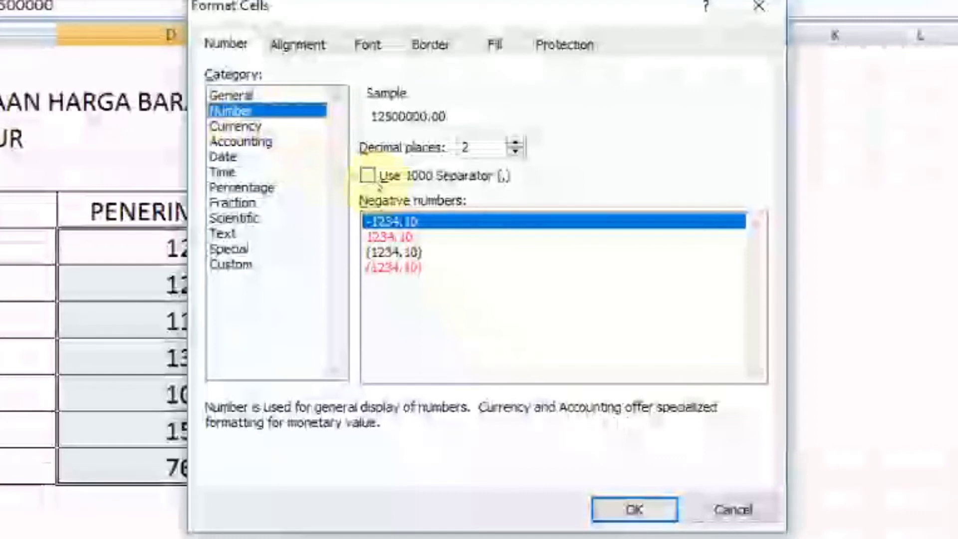
pyautogui.click(367, 176)
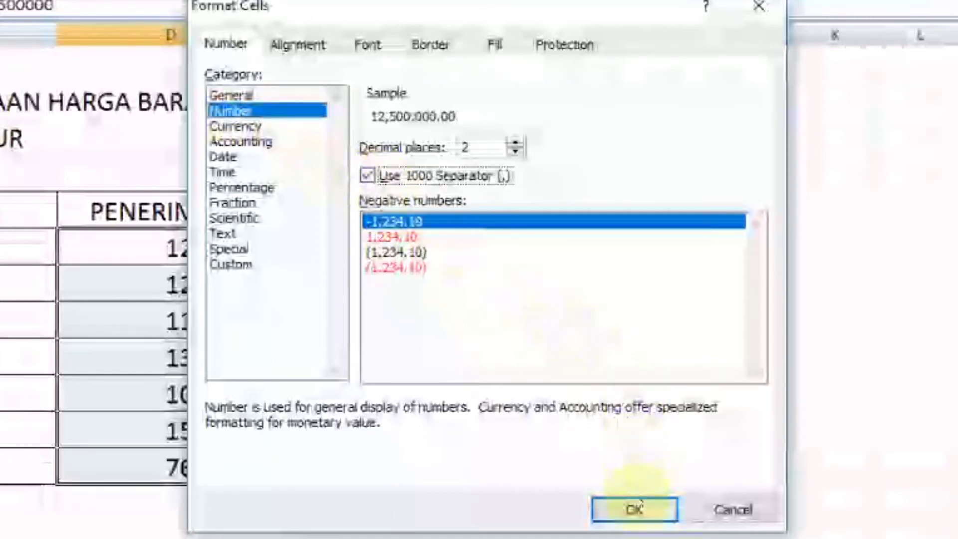
pyautogui.click(633, 510)
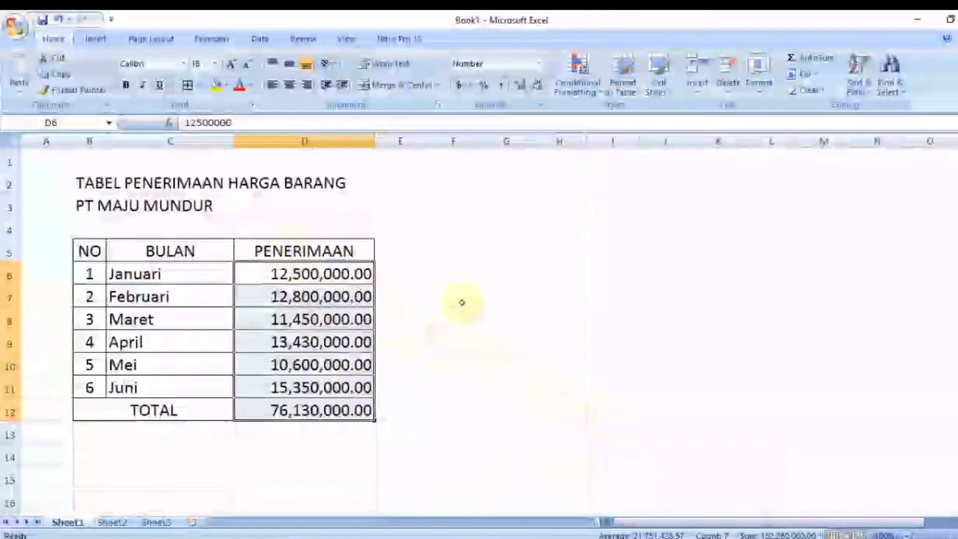
pyautogui.hotkey('ctrl', 'z')
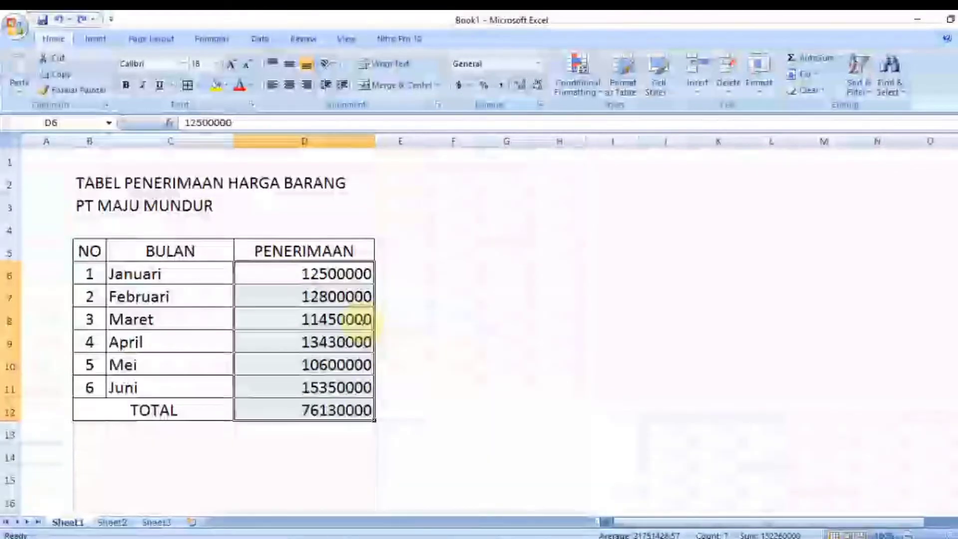
# - Reapply Number format with 1000 separator and two decimals to D6:D12 via Ctrl+1
pyautogui.hotkey('ctrl', '1')
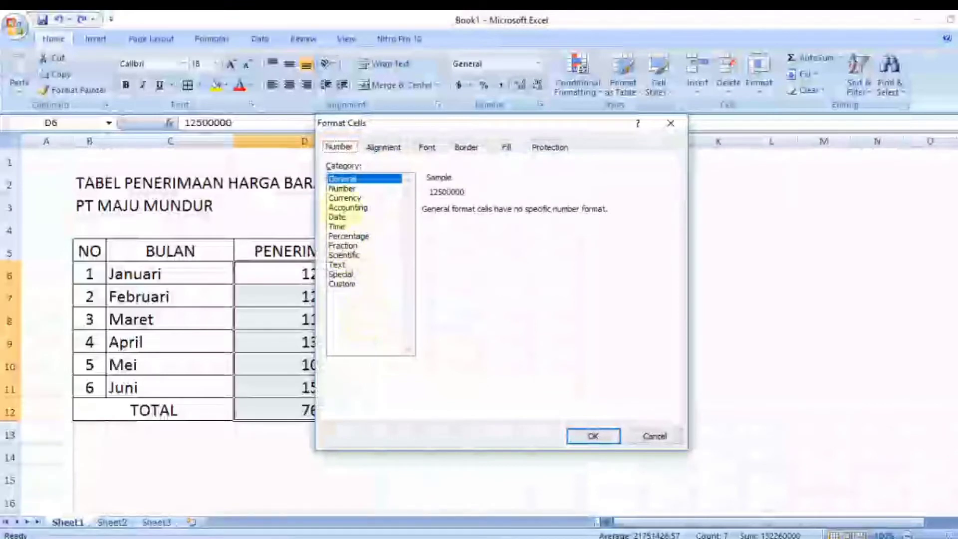
pyautogui.click(343, 189)
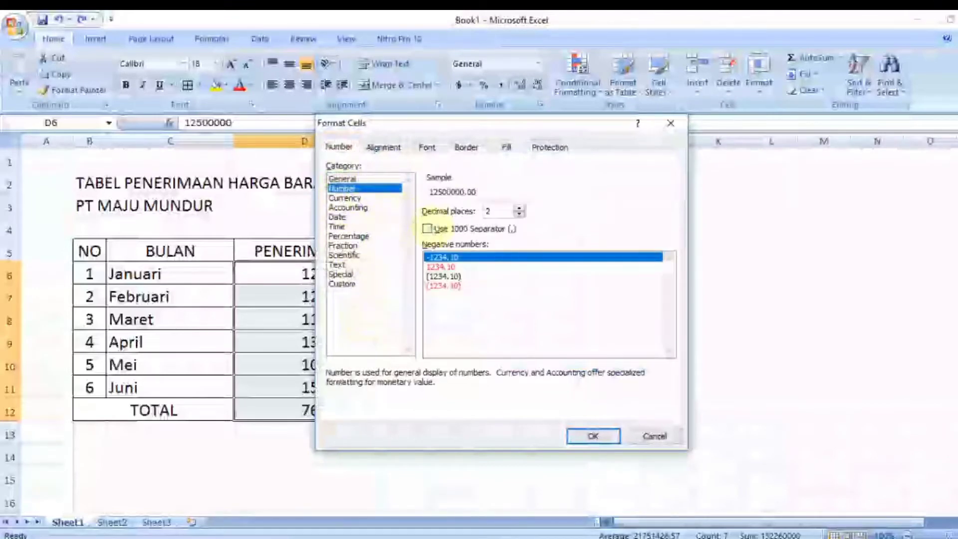
pyautogui.click(426, 229)
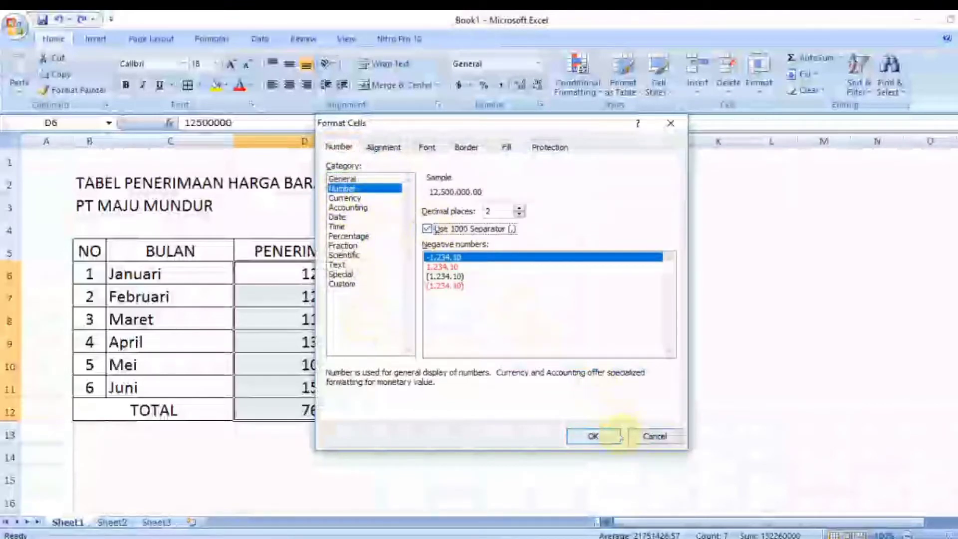
pyautogui.click(618, 434)
pyautogui.click(490, 337)
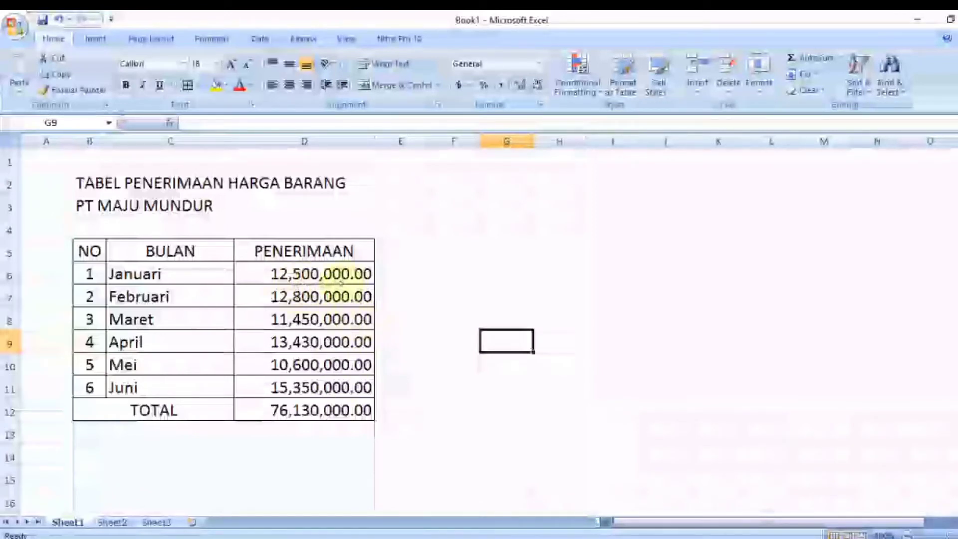
pyautogui.click(445, 265)
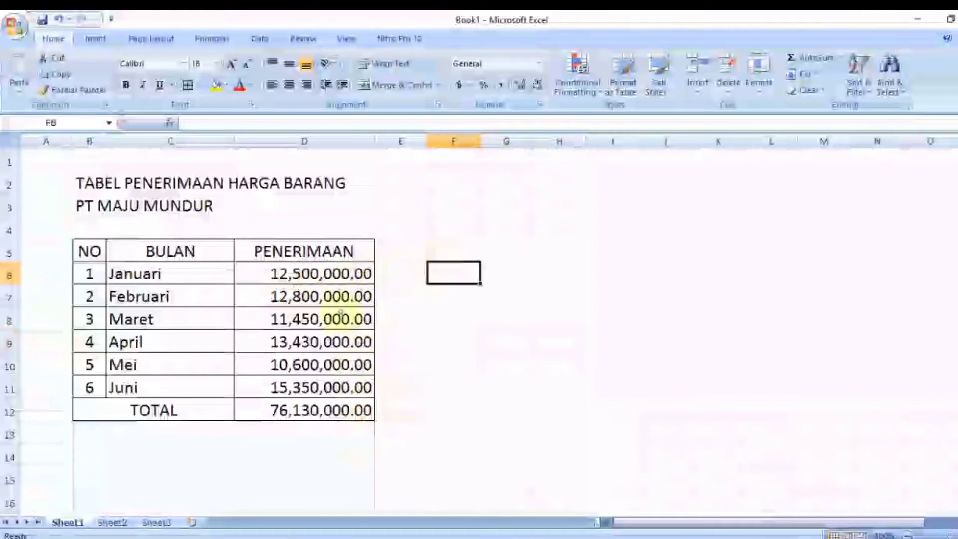
pyautogui.click(502, 254)
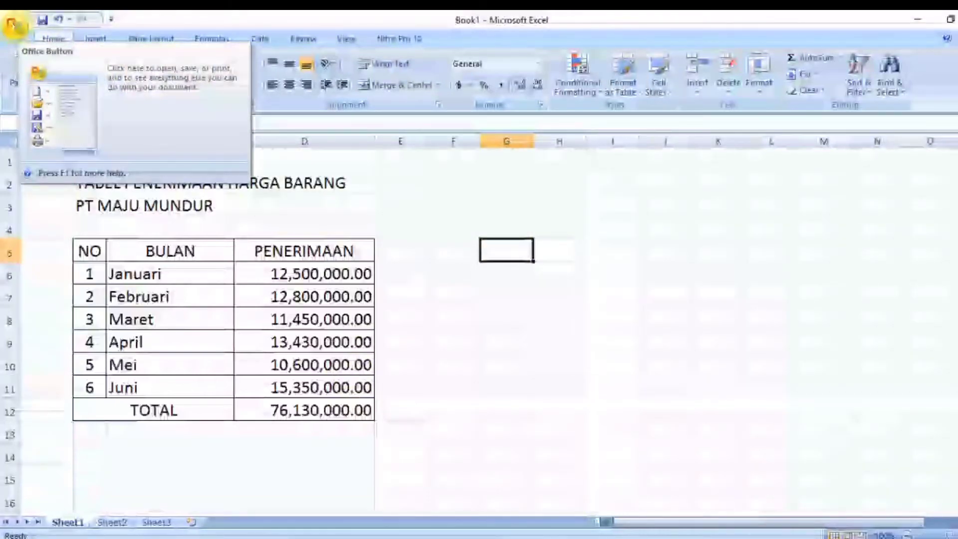
# - In Excel Options Advanced, set the decimal separator to ',' and thousands separator to '.'
pyautogui.click(14, 24)
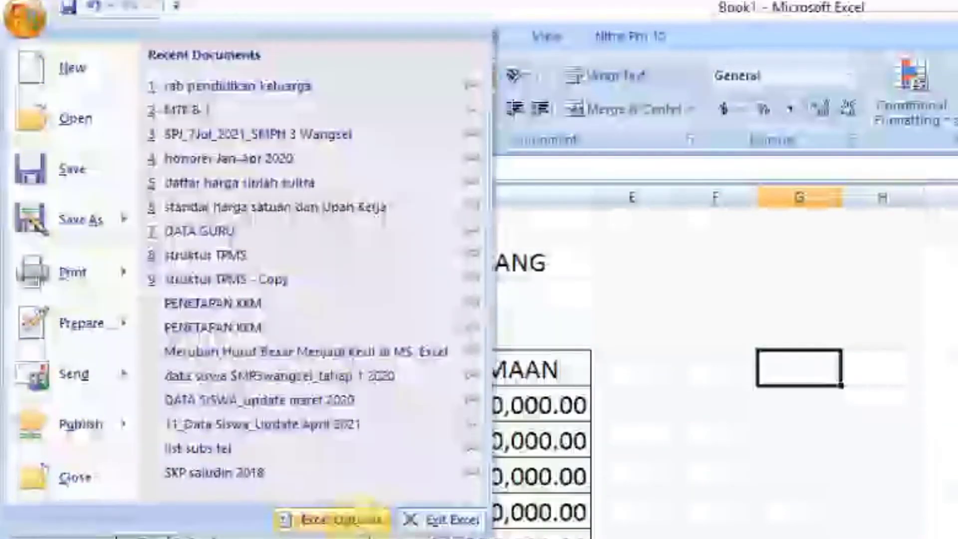
pyautogui.click(349, 521)
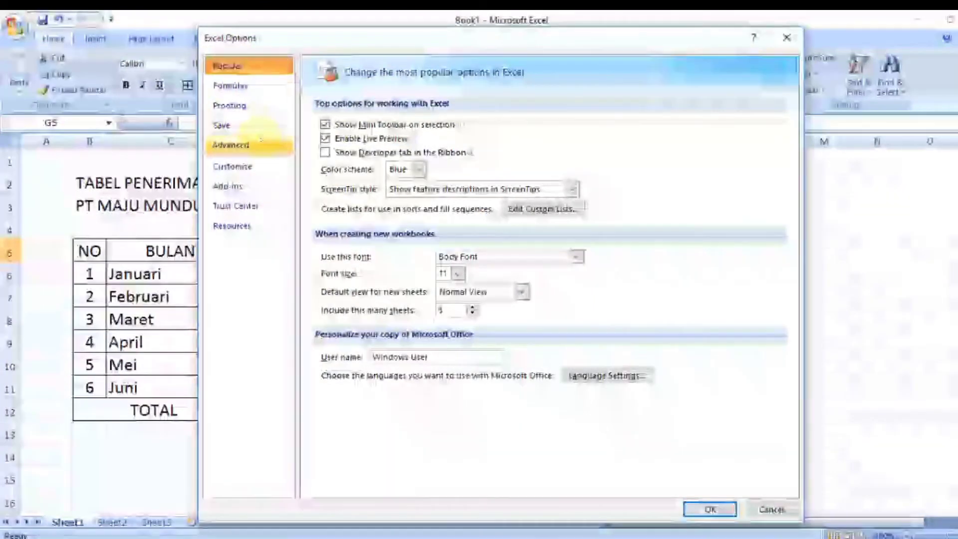
pyautogui.click(232, 145)
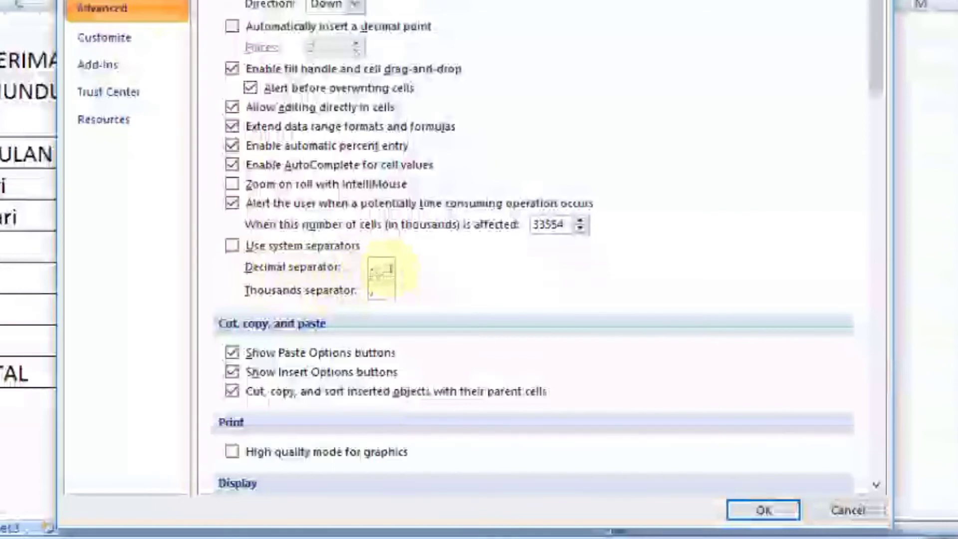
pyautogui.press('BackSpace')
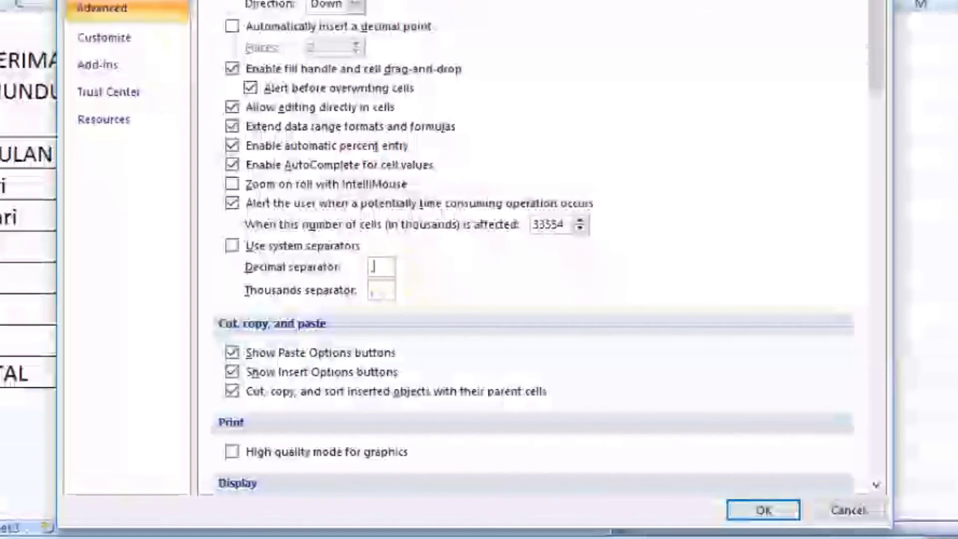
pyautogui.write(',')
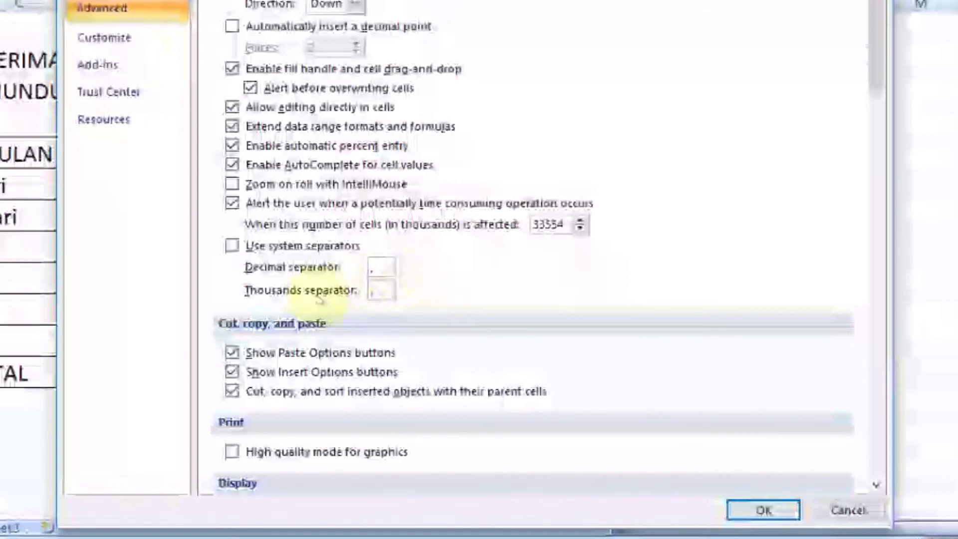
pyautogui.click(374, 296)
pyautogui.press('BackSpace')
pyautogui.write('.')
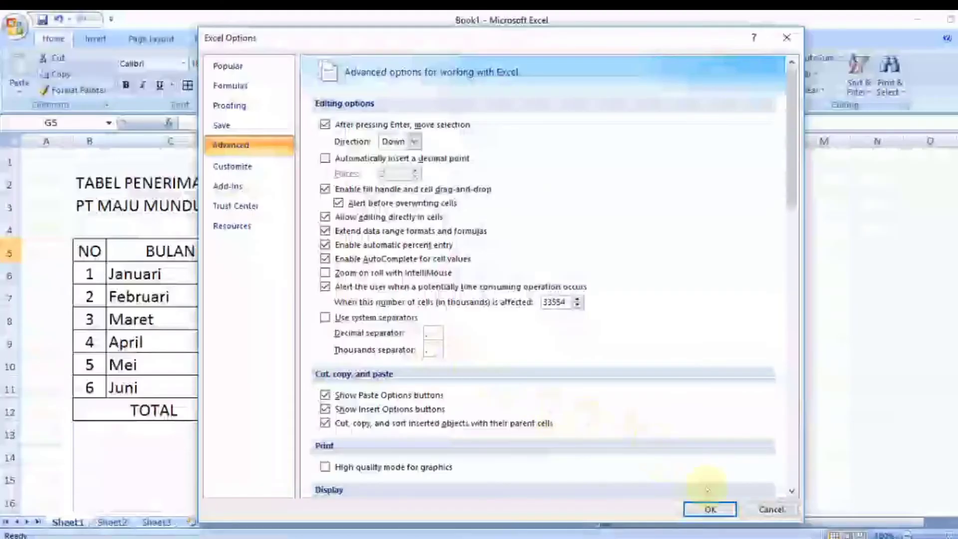
pyautogui.click(718, 509)
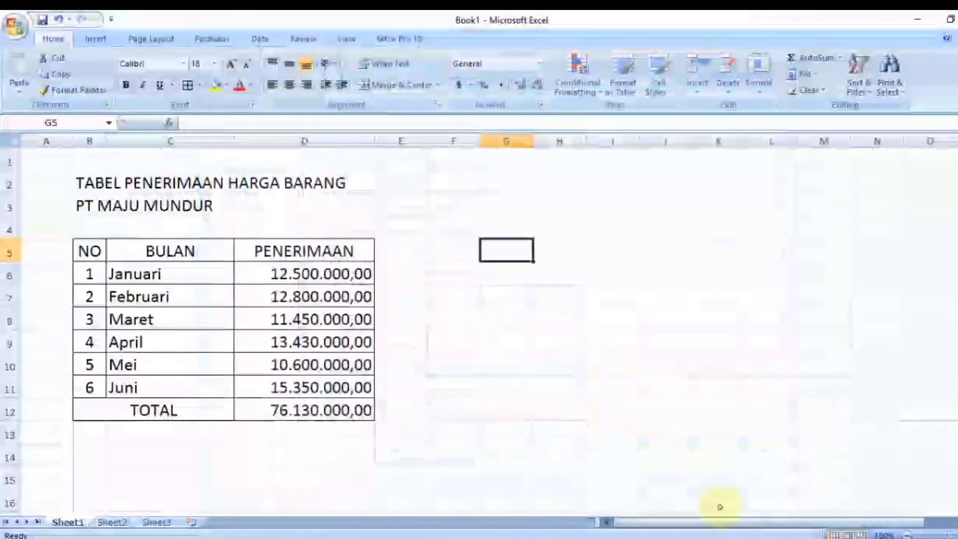
pyautogui.click(494, 387)
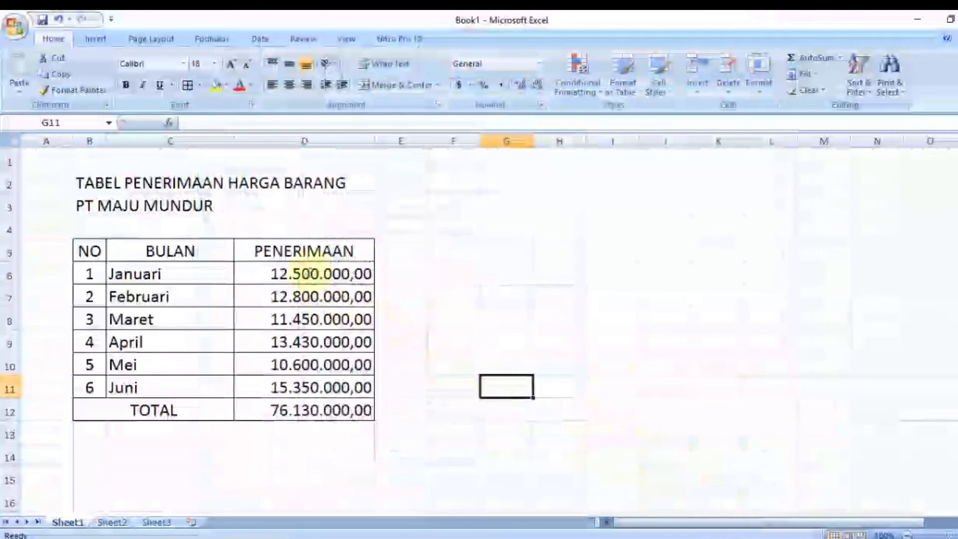
pyautogui.moveTo(310, 274); pyautogui.dragTo(330, 410)
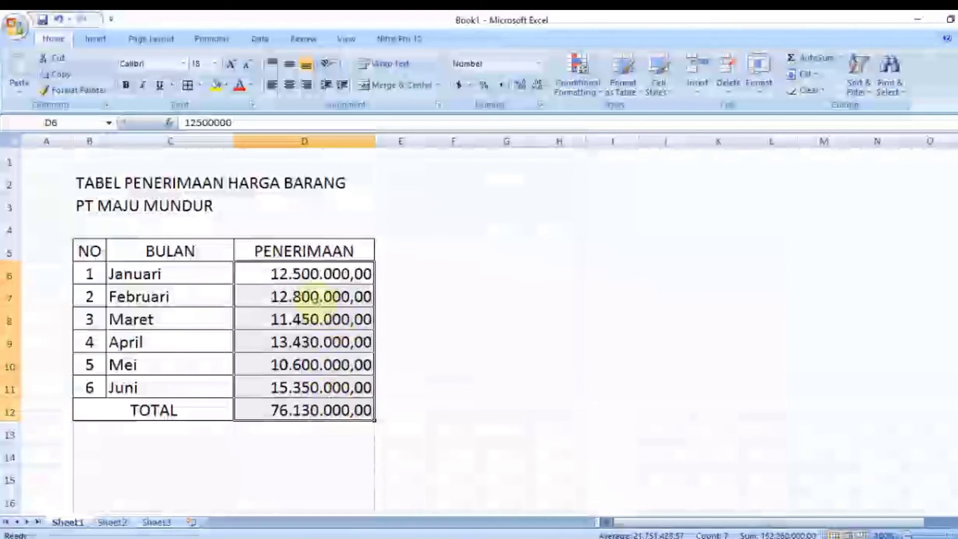
pyautogui.press('Right')
pyautogui.press('Right')
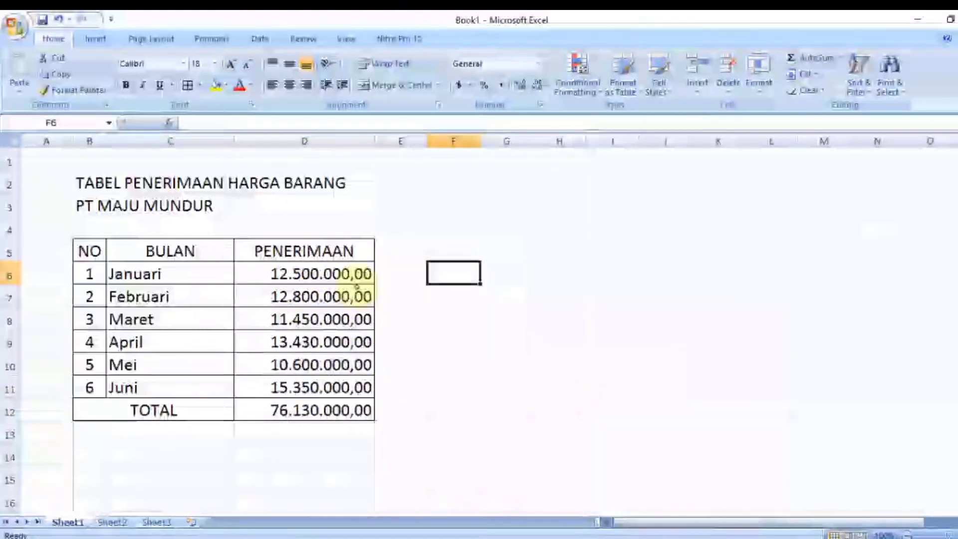
pyautogui.click(519, 233)
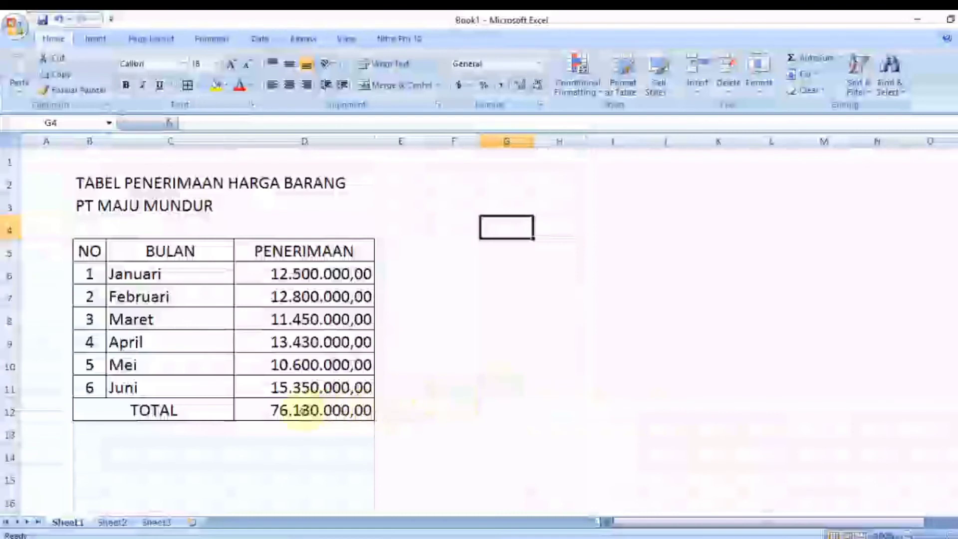
# - Clear the old total in D12 and begin a new =SUM( formula
pyautogui.click(345, 410)
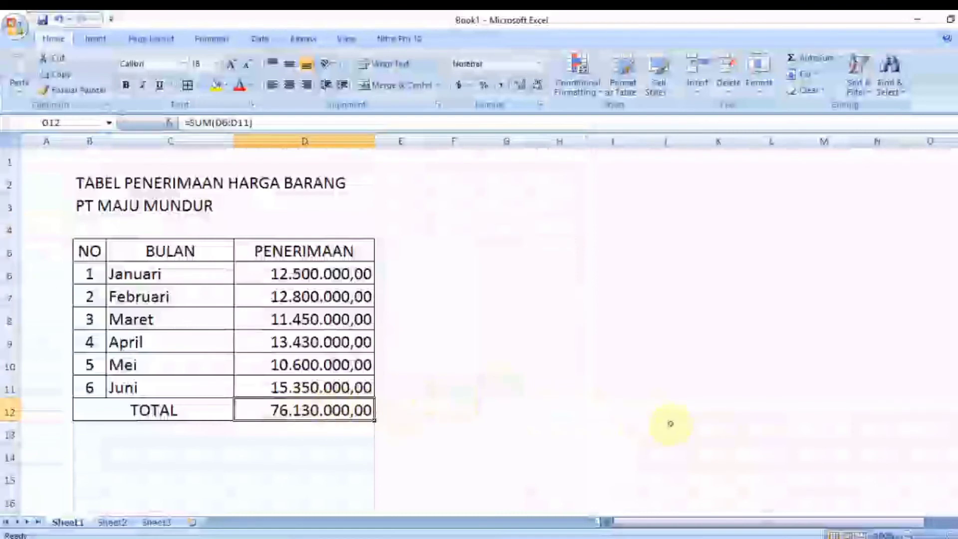
pyautogui.press('Delete')
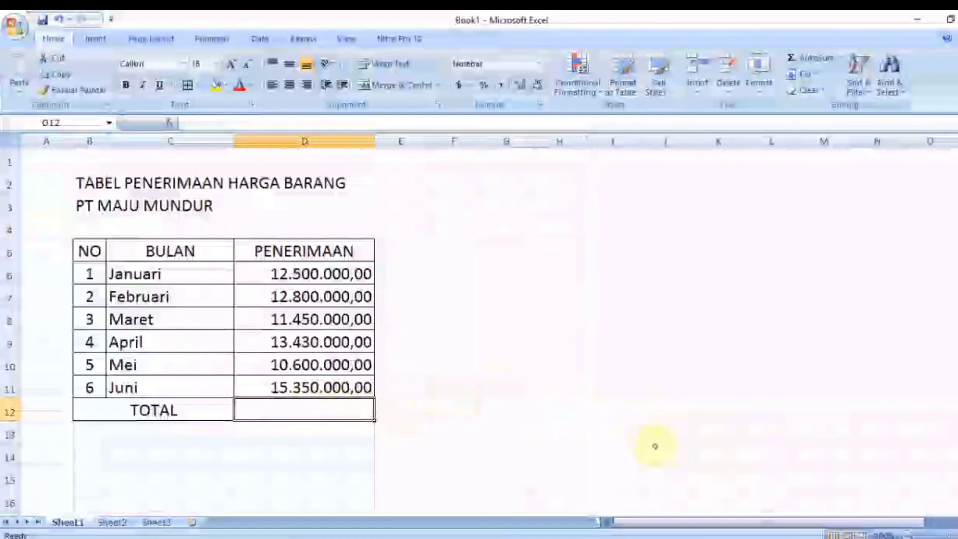
pyautogui.write('=')
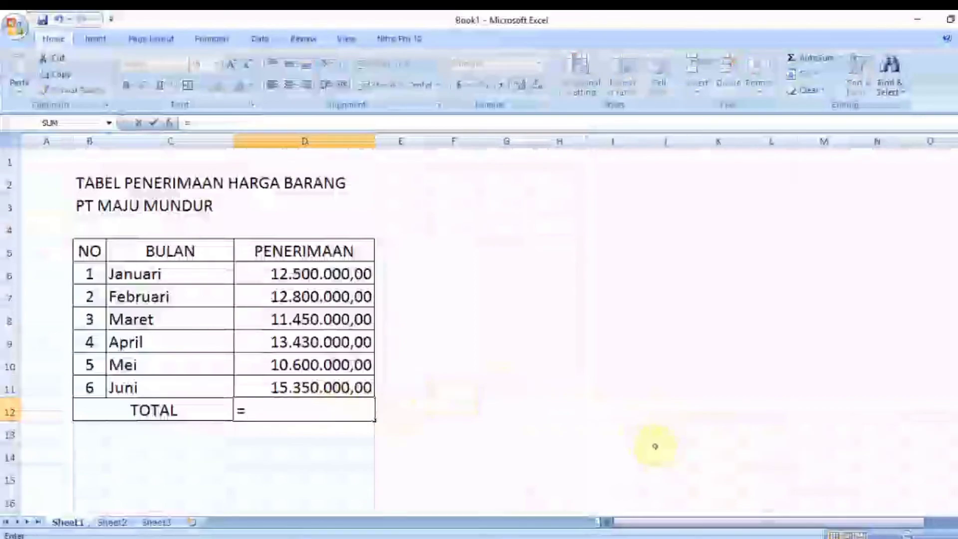
pyautogui.write('S')
pyautogui.write('UM')
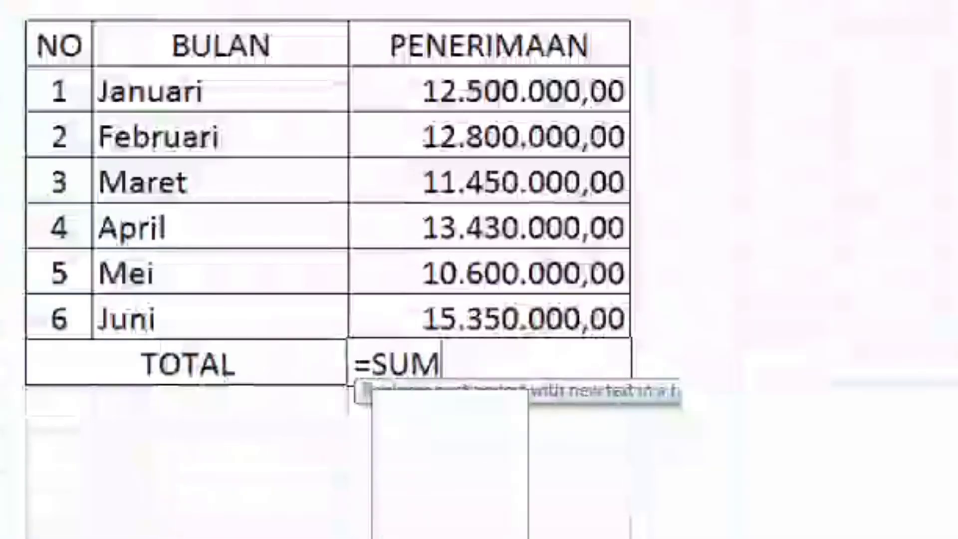
pyautogui.write('(')
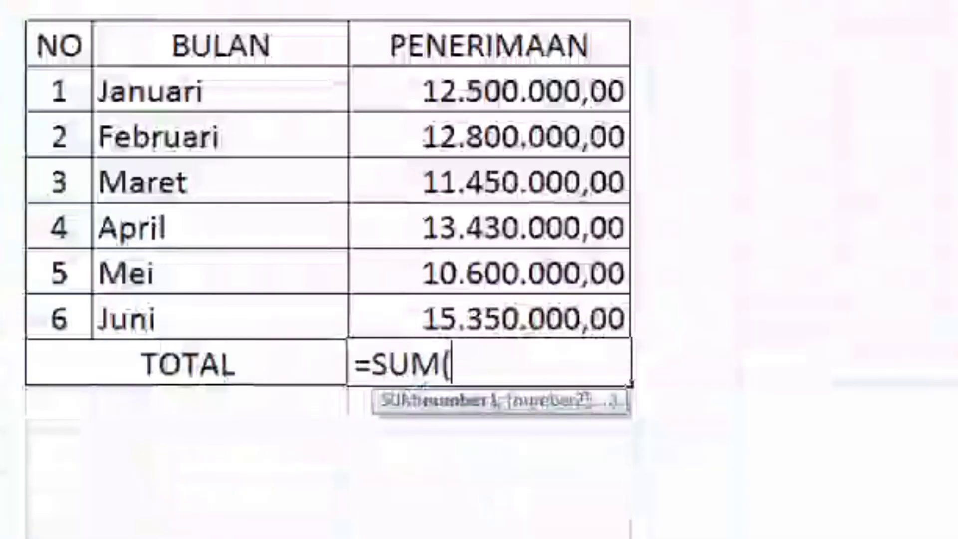